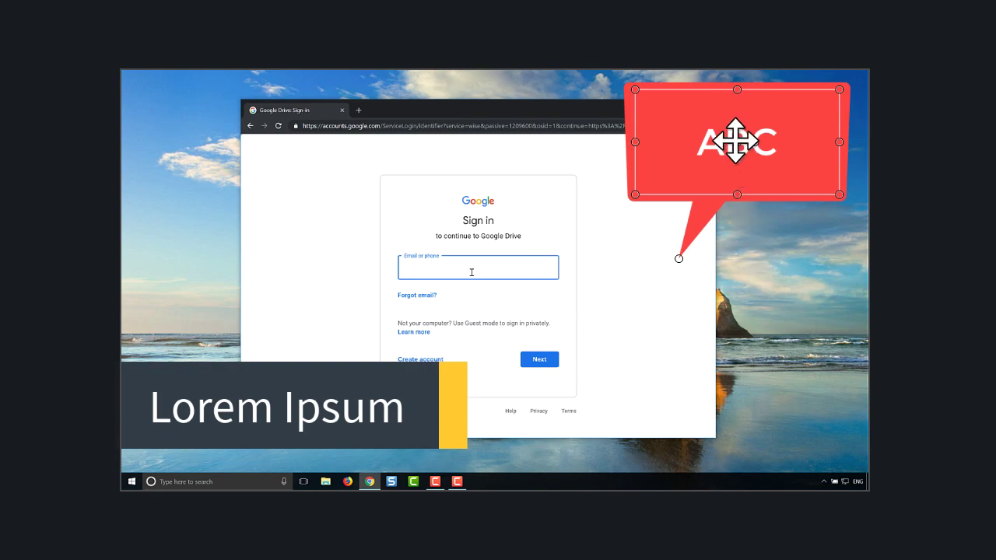
# Shrink the red speech callout above the sign-in card, aim its tail at the email field, and make it read 'Lorem'.
pyautogui.moveTo(735, 141); pyautogui.dragTo(574, 182)
pyautogui.moveTo(673, 130); pyautogui.dragTo(614, 179)
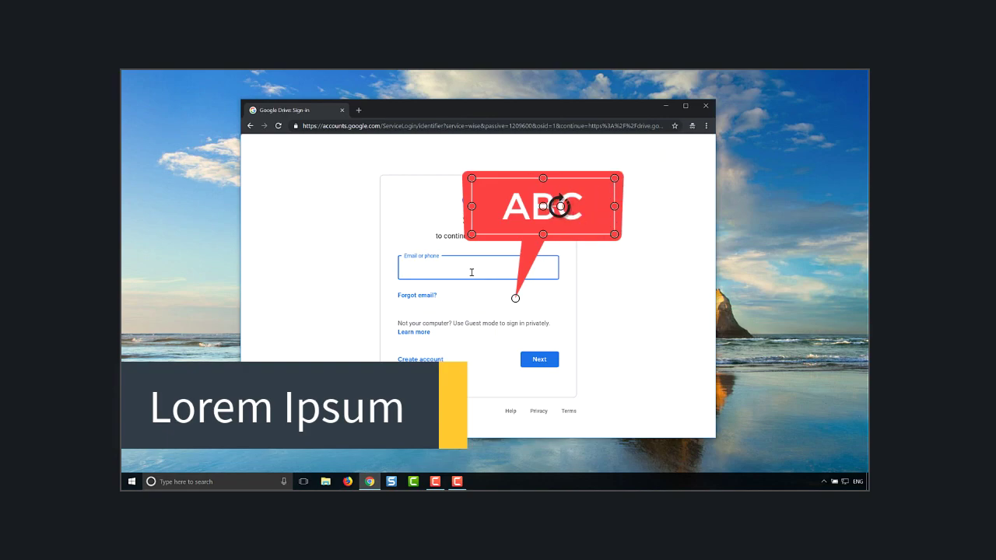
pyautogui.moveTo(560, 206)
pyautogui.mouseDown()
pyautogui.moveTo(547, 163)
pyautogui.moveTo(548, 205)
pyautogui.moveTo(560, 205)
pyautogui.mouseUp()
pyautogui.moveTo(515, 297); pyautogui.dragTo(525, 269)
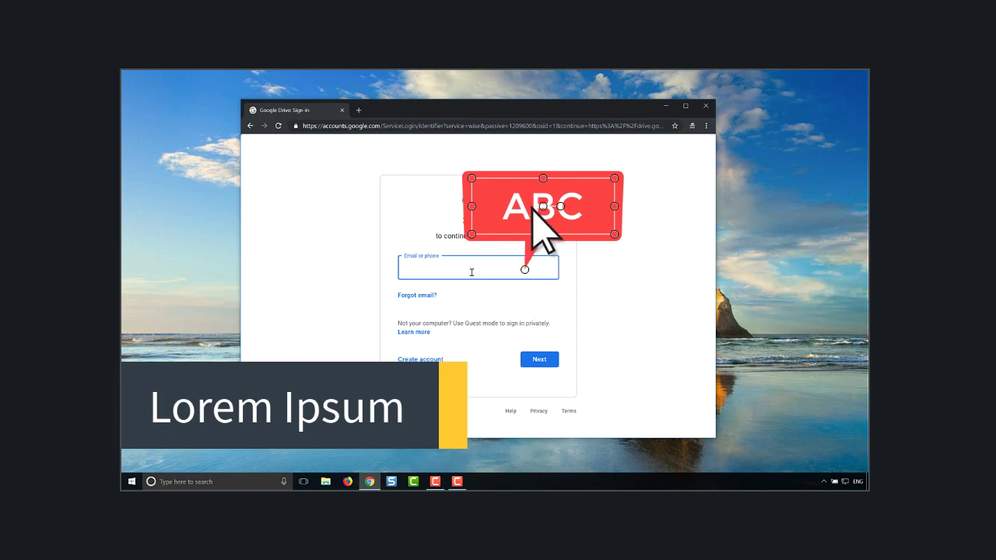
pyautogui.doubleClick(534, 209)
pyautogui.write('Lorem')
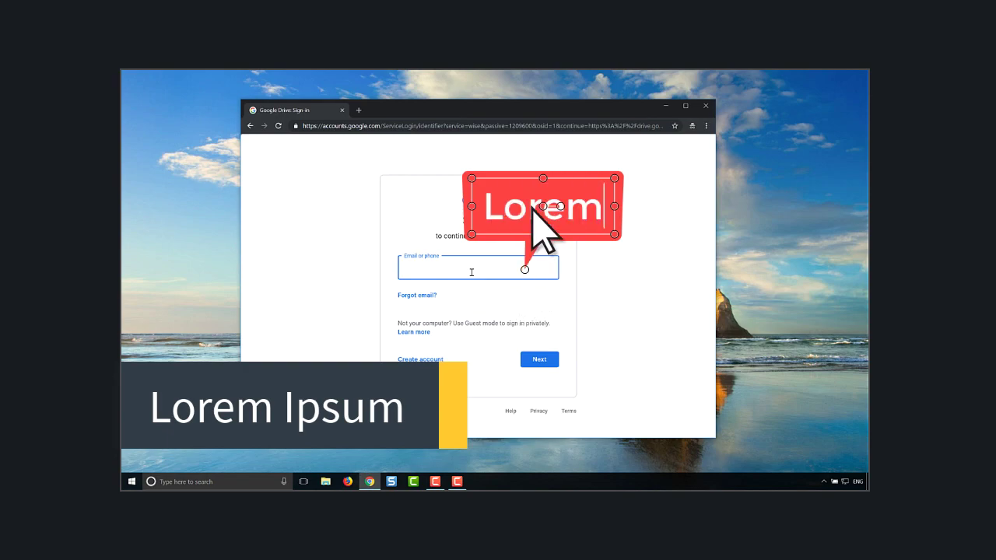
# Nudge the Lorem Ipsum lower third a touch lower at the bottom left.
pyautogui.click(277, 403)
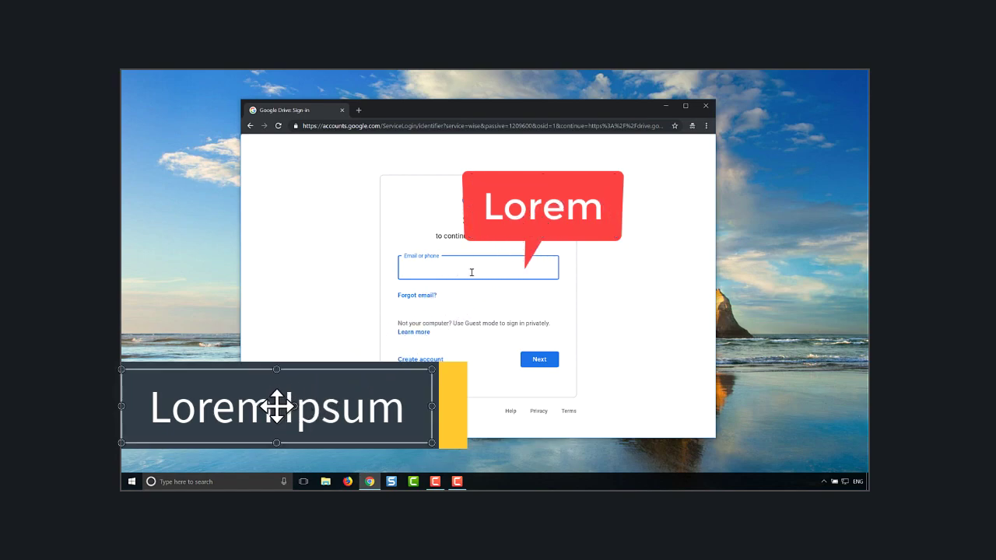
pyautogui.moveTo(277, 405)
pyautogui.mouseDown()
pyautogui.moveTo(276, 455)
pyautogui.moveTo(278, 203)
pyautogui.moveTo(278, 406)
pyautogui.mouseUp()
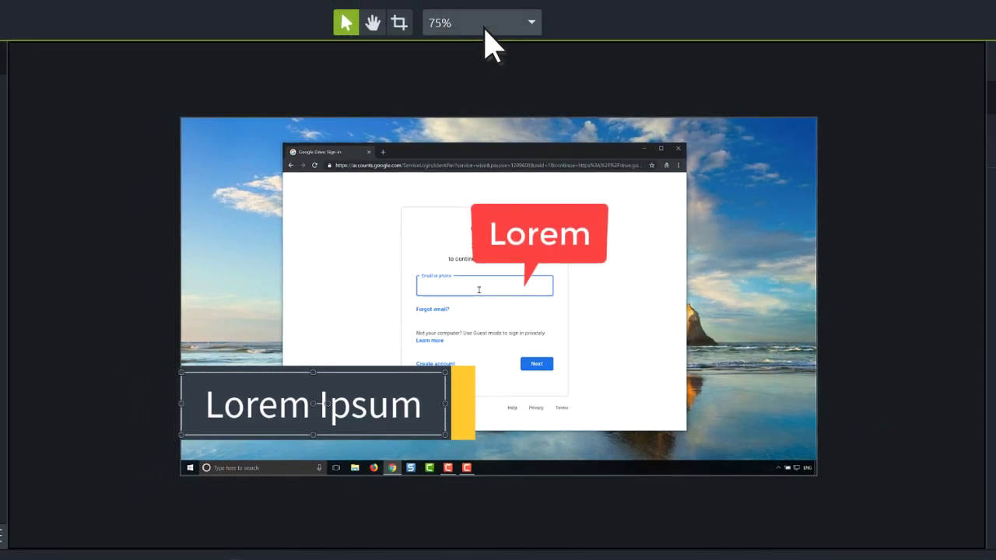
pyautogui.click(482, 27)
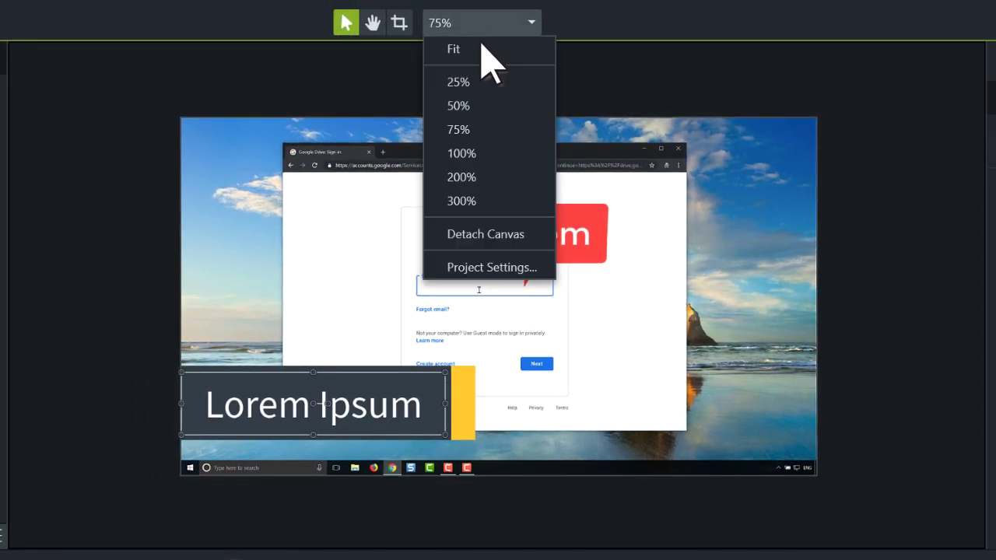
pyautogui.click(467, 177)
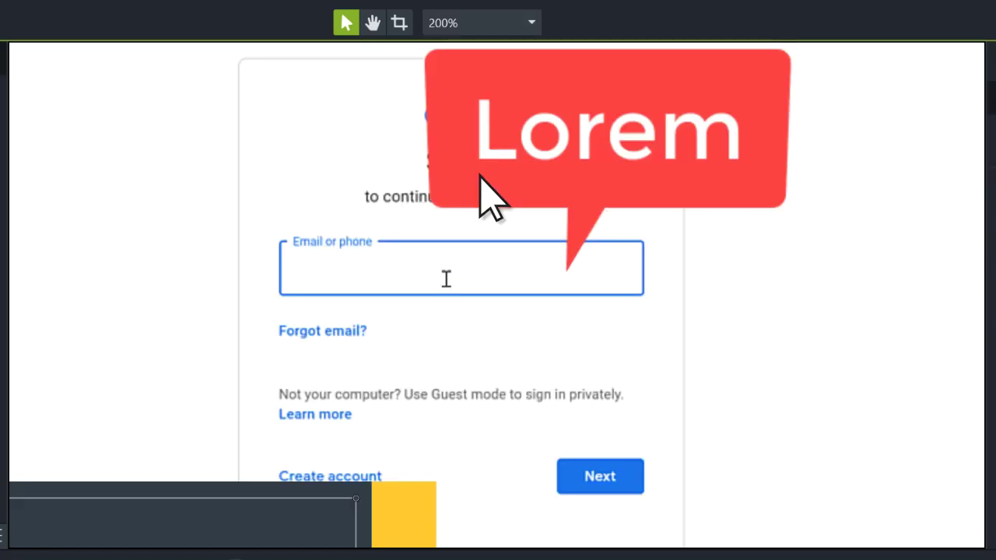
pyautogui.click(374, 25)
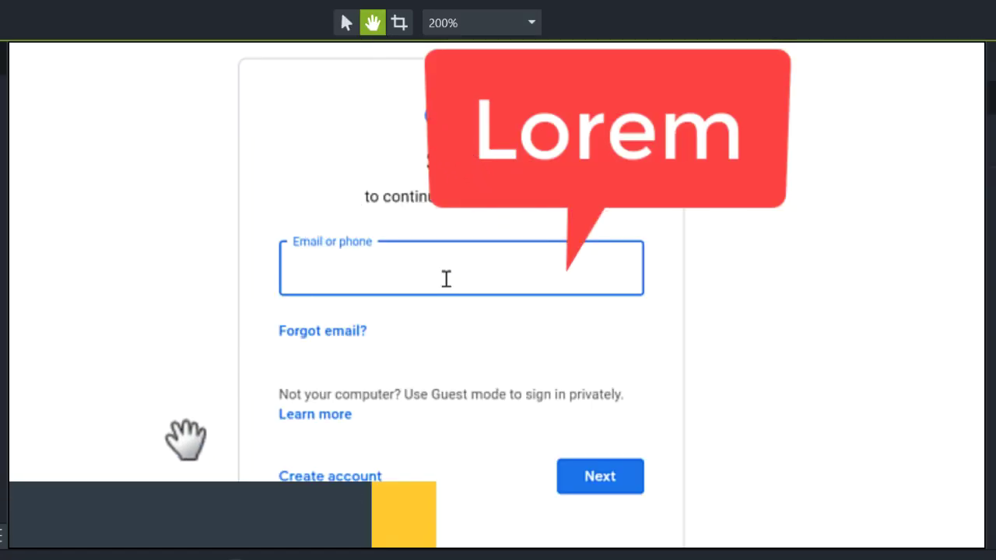
pyautogui.moveTo(179, 456); pyautogui.dragTo(498, 211)
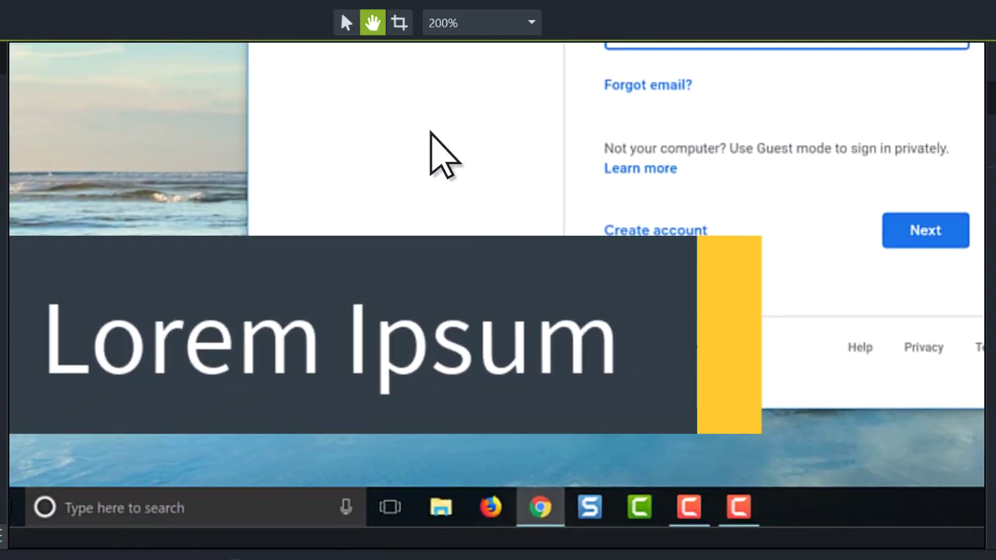
pyautogui.click(347, 24)
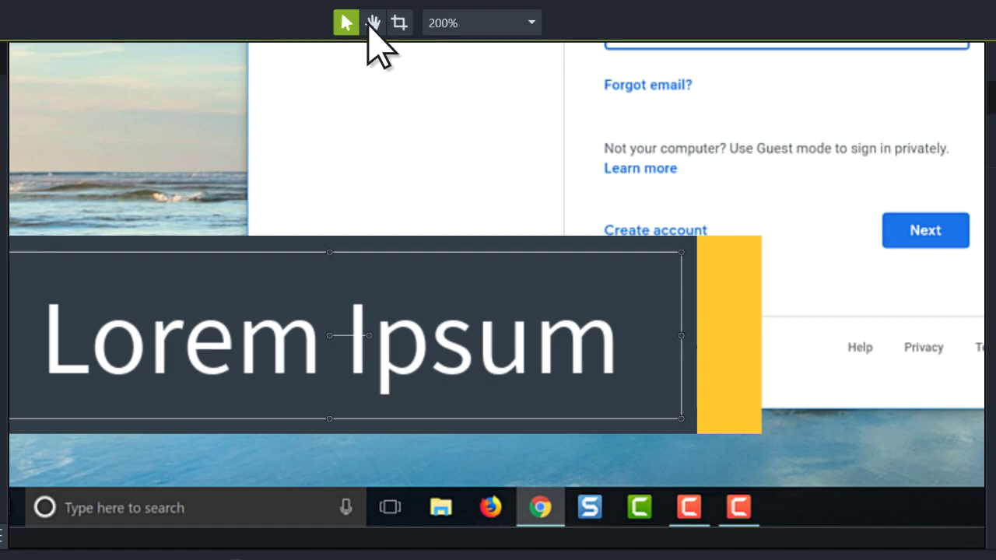
pyautogui.click(480, 25)
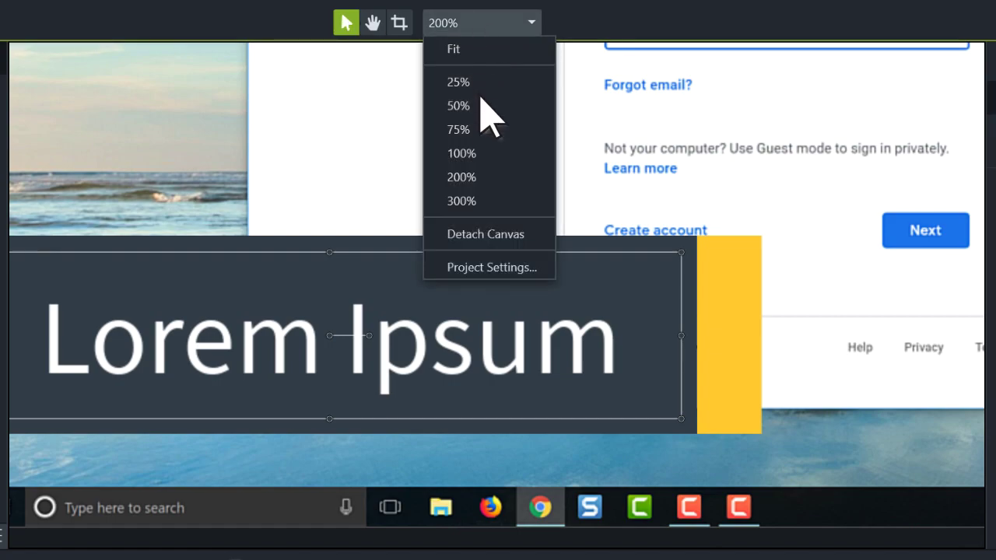
pyautogui.click(458, 130)
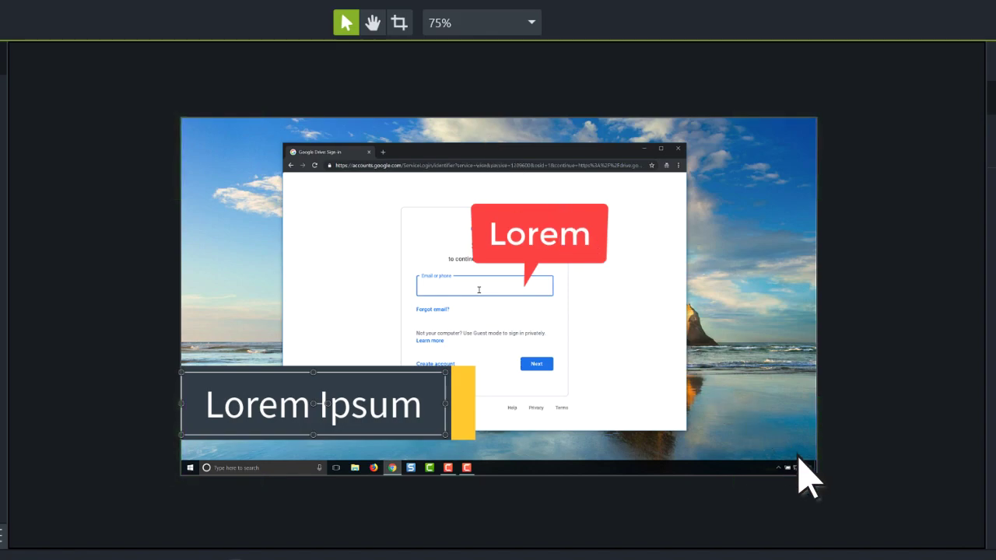
# Enlarge the screen recording clip from its corner and shift it slightly up and left.
pyautogui.moveTo(818, 479); pyautogui.dragTo(872, 508)
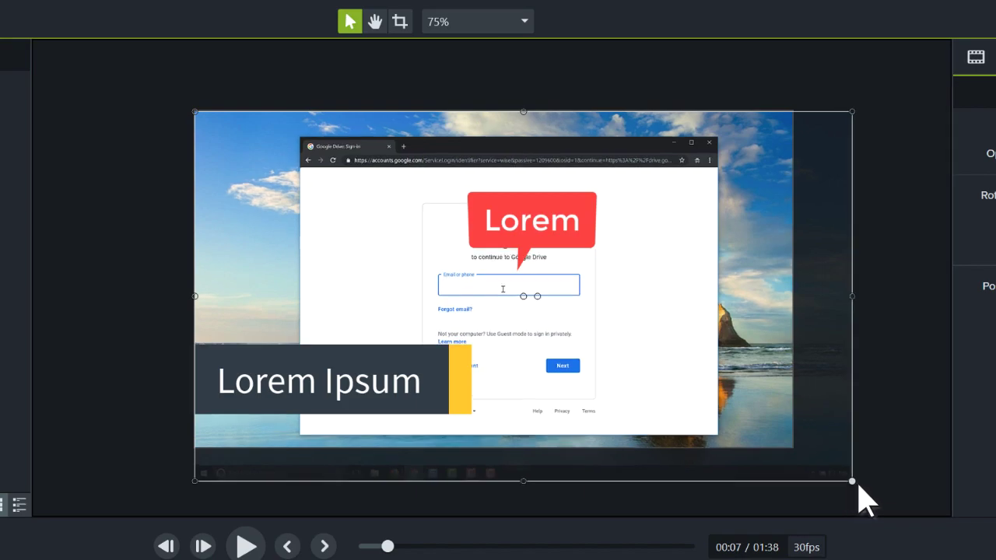
pyautogui.moveTo(852, 481); pyautogui.dragTo(978, 535)
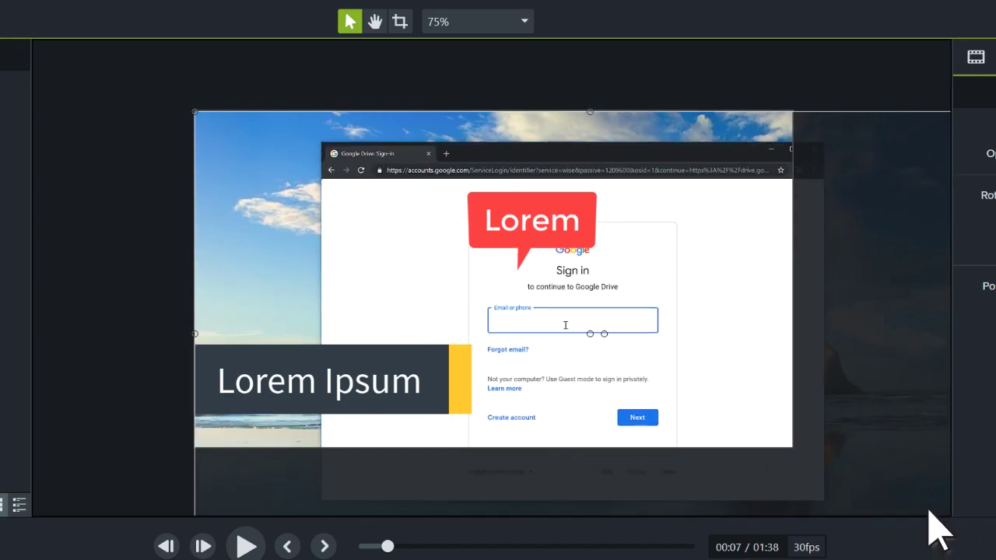
pyautogui.moveTo(705, 378); pyautogui.dragTo(634, 316)
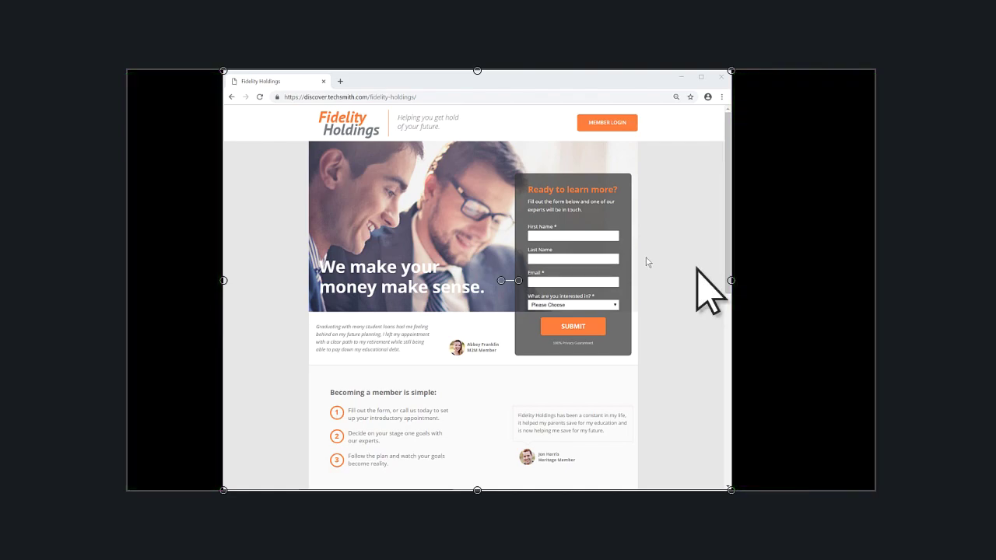
# Stretch the Fidelity Holdings recording right and left so it spans the frame's full width.
pyautogui.moveTo(731, 280); pyautogui.dragTo(873, 280)
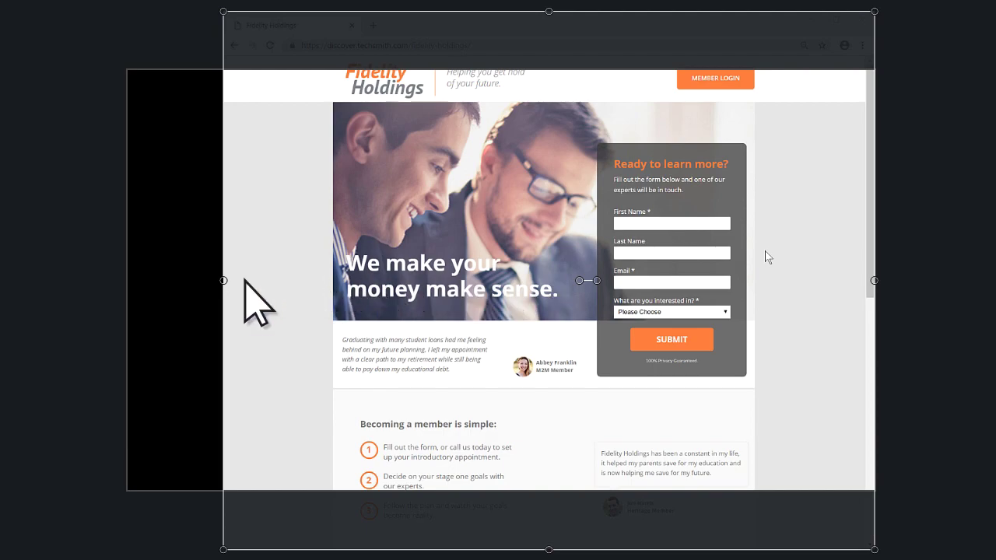
pyautogui.moveTo(223, 280); pyautogui.dragTo(179, 351)
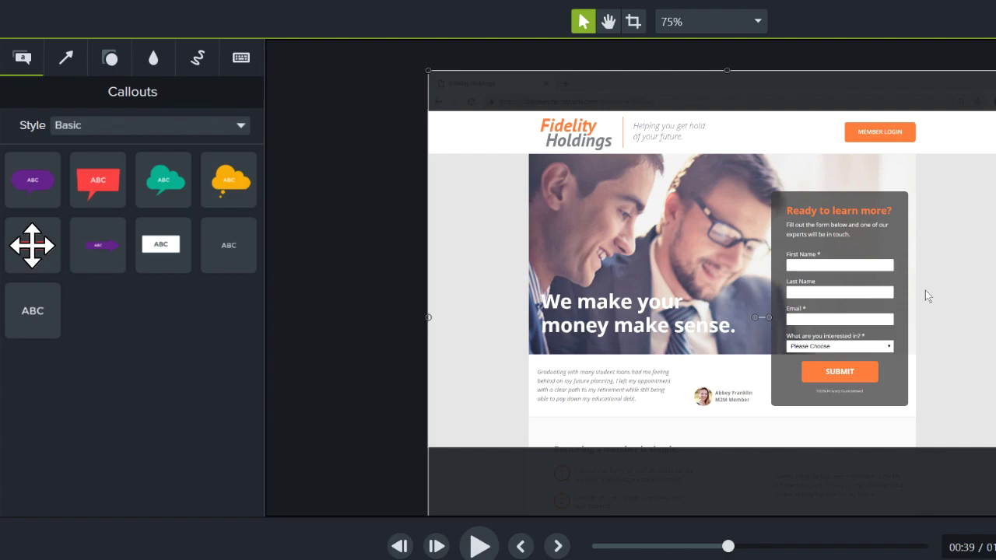
# Place a red arrow callout over the Fidelity page's form and change its text to 'Lorem'.
pyautogui.moveTo(32, 245); pyautogui.dragTo(560, 350)
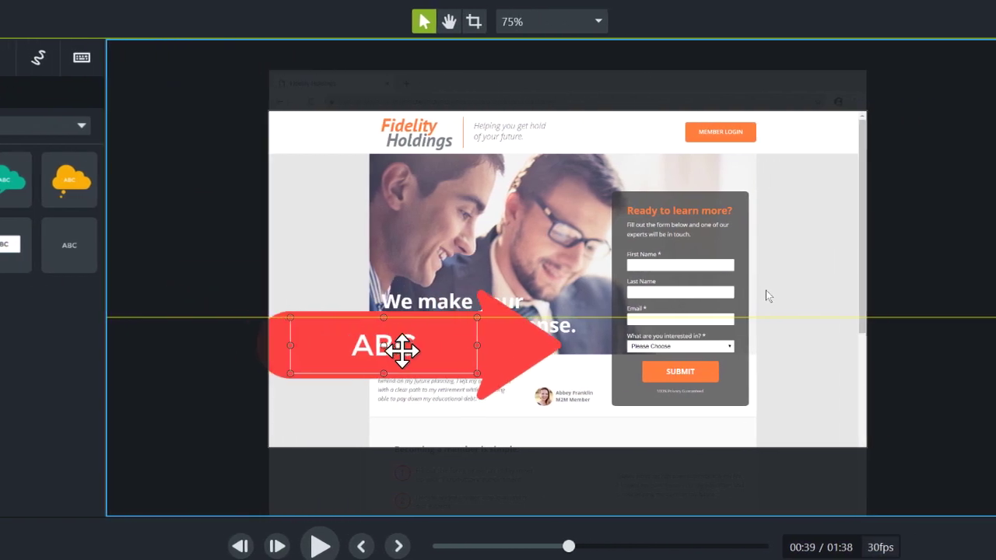
pyautogui.moveTo(402, 350); pyautogui.dragTo(540, 381)
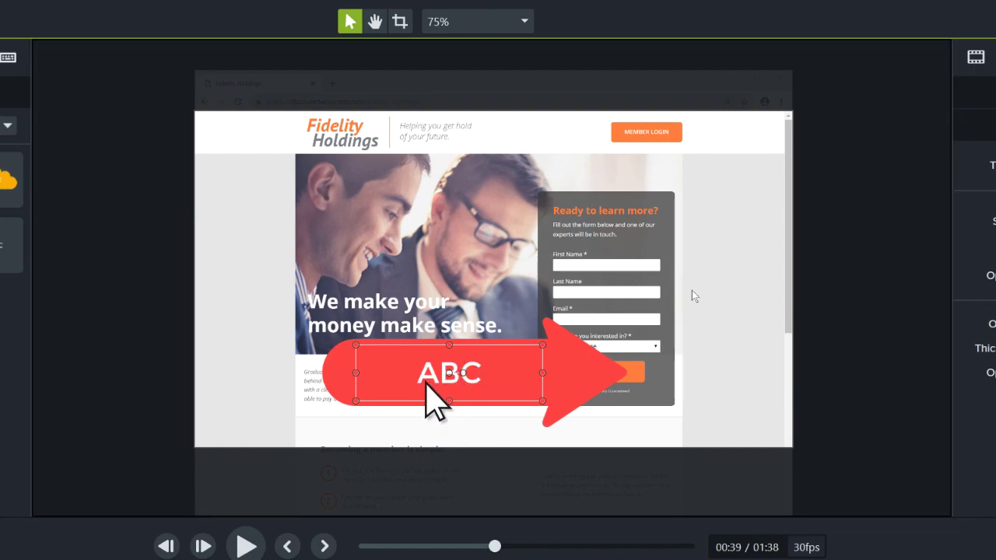
pyautogui.doubleClick(421, 376)
pyautogui.write('Lorem')
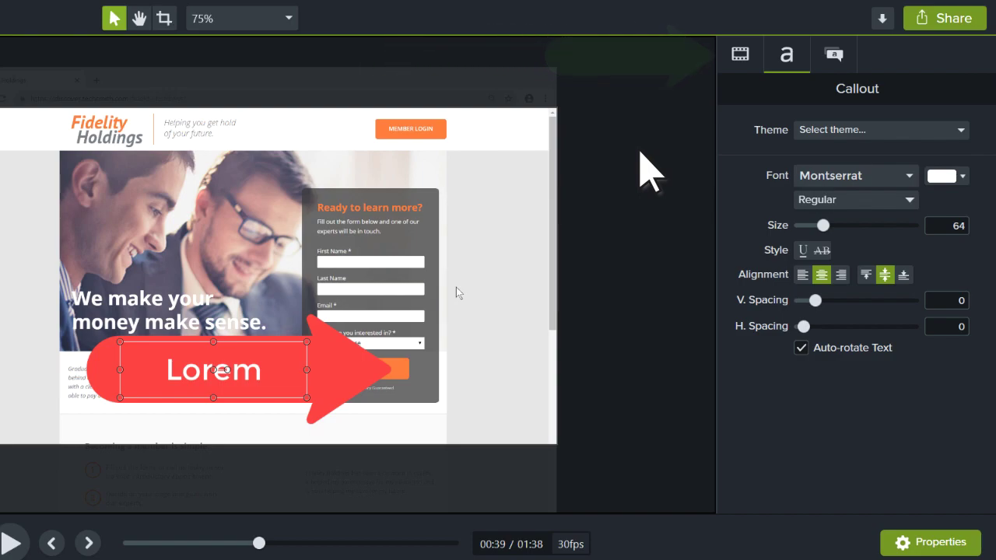
# Scale the Lorem arrow callout down to about 64% so its tip meets the Submit button.
pyautogui.click(741, 56)
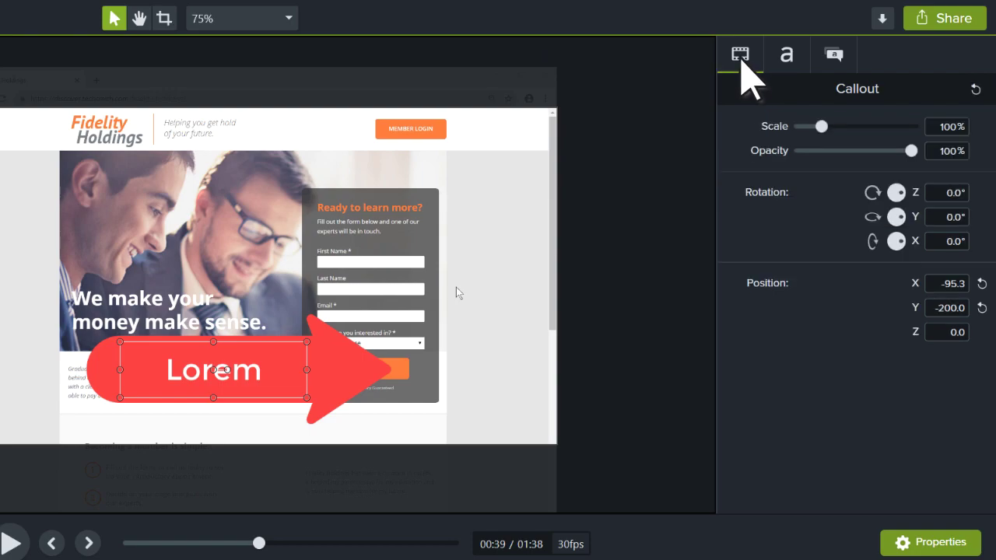
pyautogui.moveTo(822, 130); pyautogui.dragTo(821, 145)
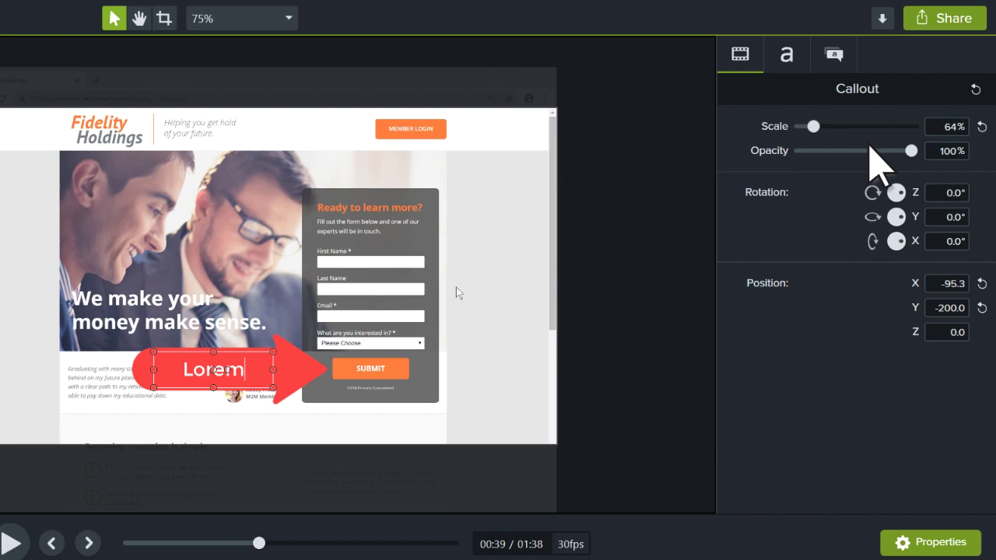
pyautogui.moveTo(911, 151)
pyautogui.mouseDown()
pyautogui.moveTo(840, 152)
pyautogui.moveTo(911, 151)
pyautogui.mouseUp()
pyautogui.click(787, 55)
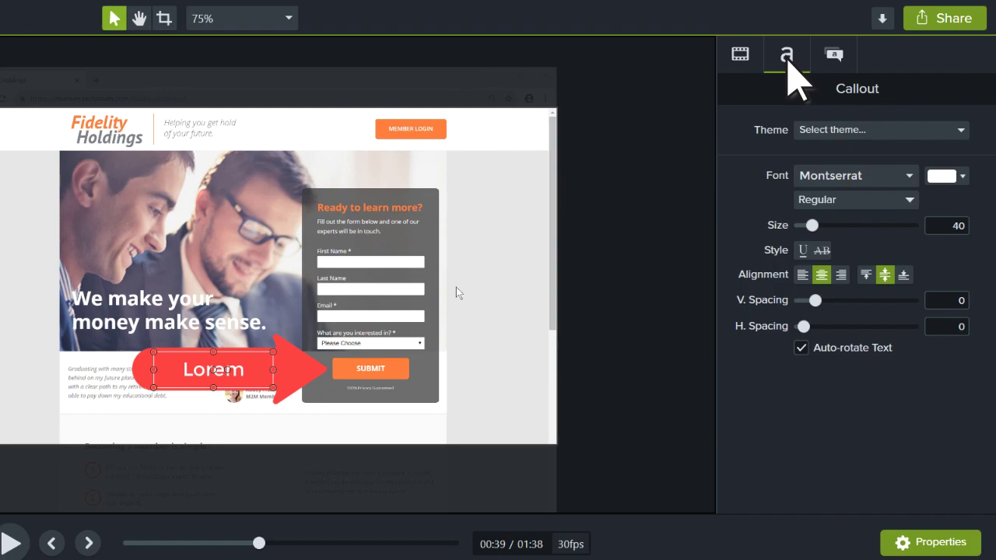
# Fill the Lorem arrow callout green and give it a white outline of thickness 12.
pyautogui.click(836, 60)
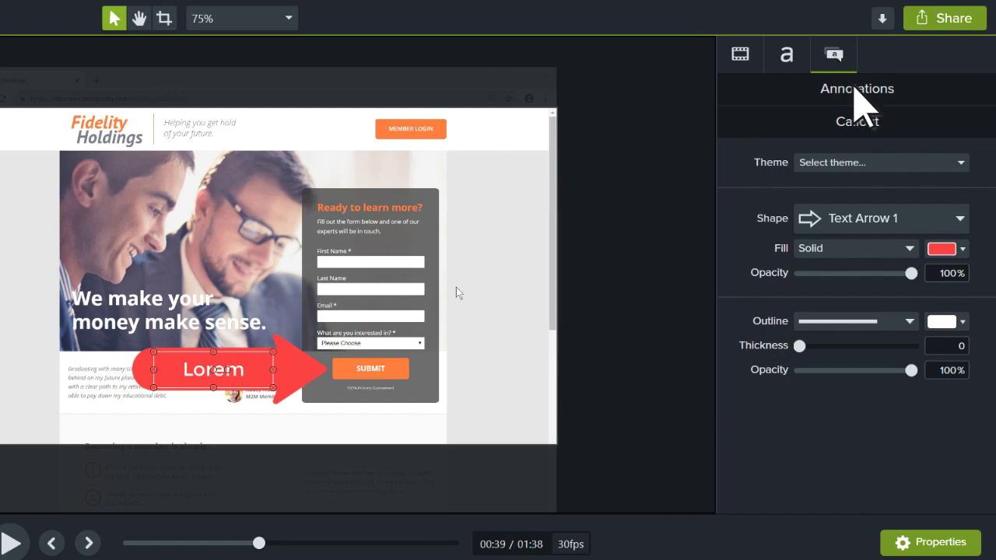
pyautogui.click(963, 249)
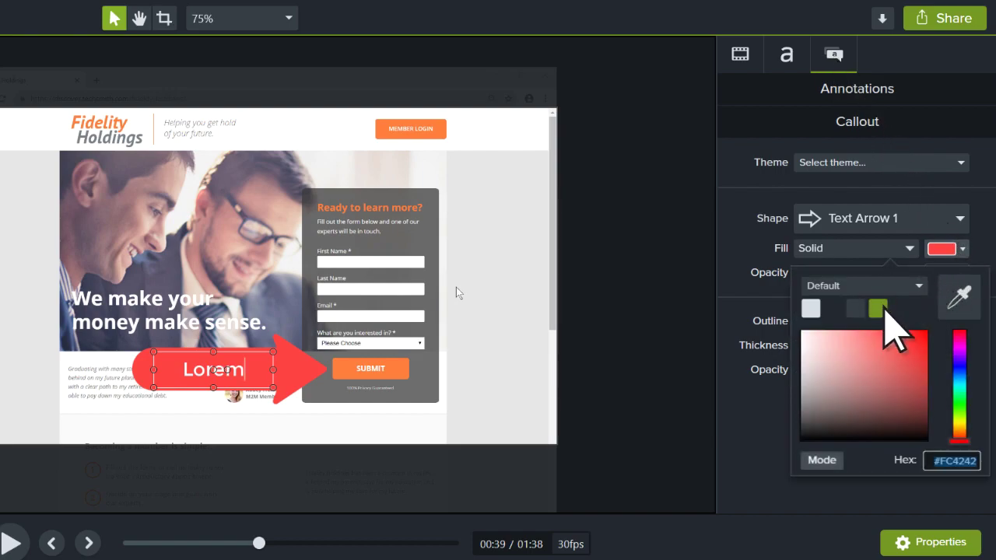
pyautogui.click(878, 309)
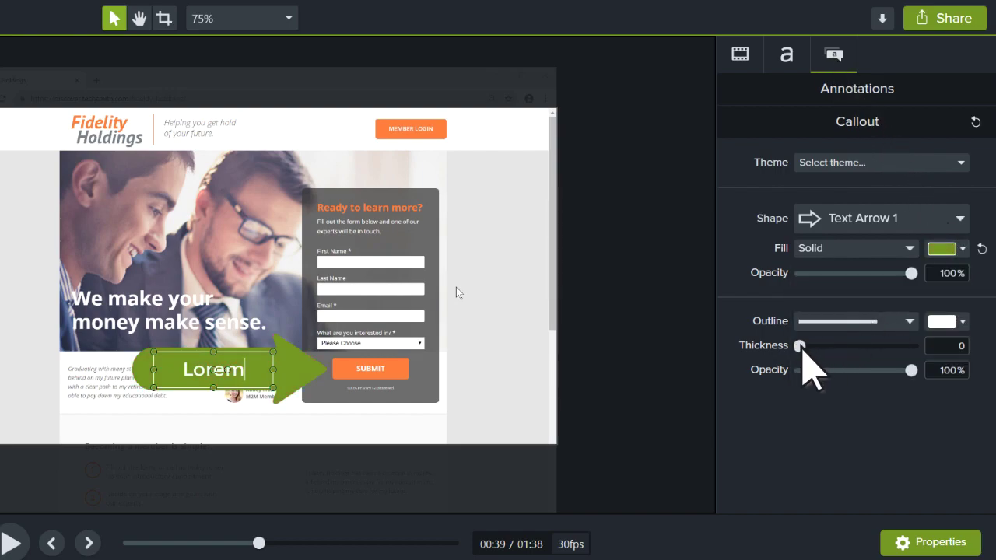
pyautogui.moveTo(800, 345); pyautogui.dragTo(814, 345)
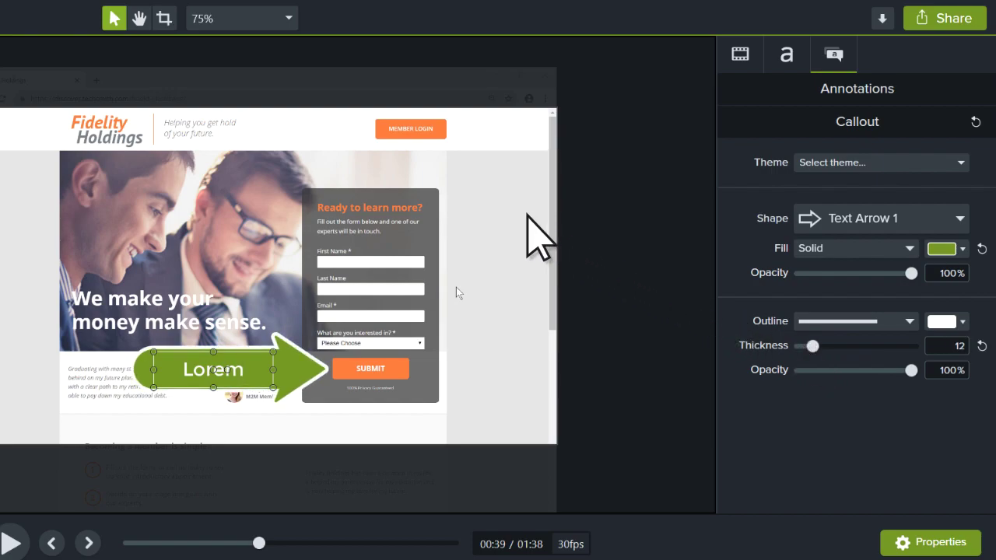
pyautogui.click(457, 292)
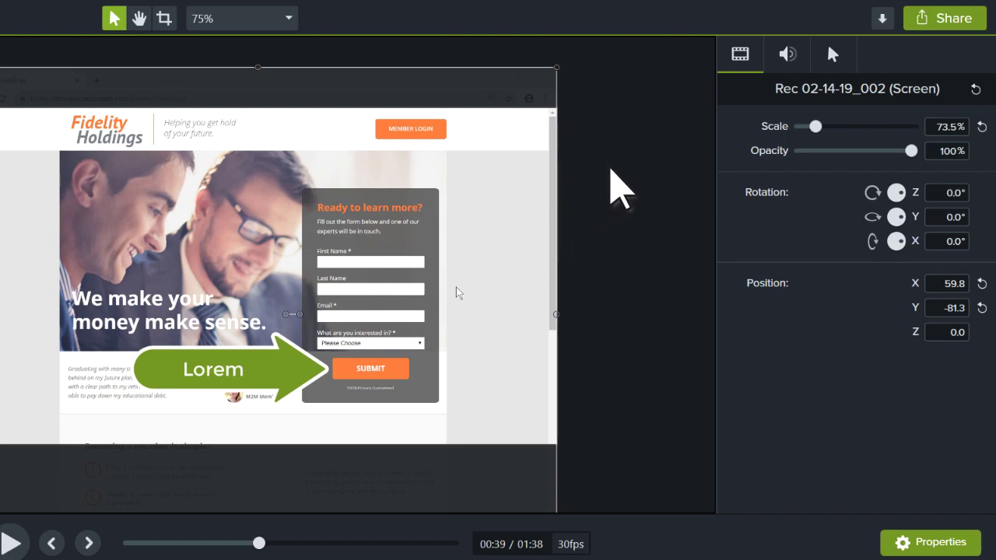
# Set the Fidelity recording's cursor scale to 369% and its opacity to 13%.
pyautogui.click(788, 54)
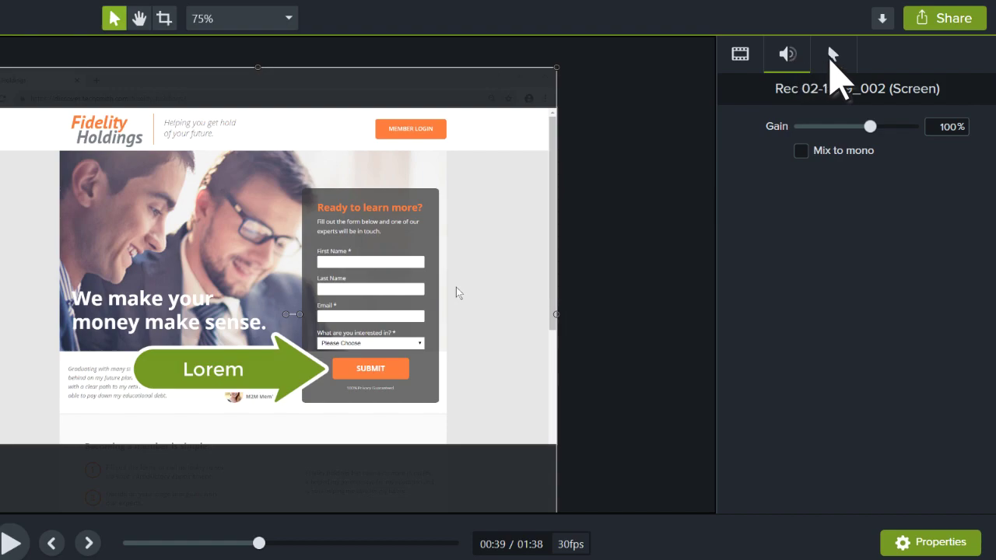
pyautogui.click(835, 60)
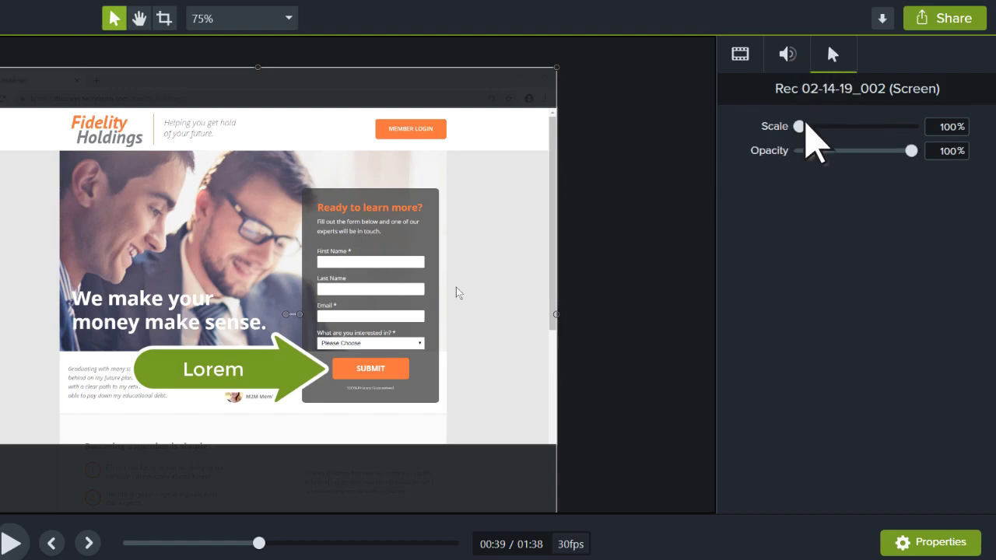
pyautogui.moveTo(806, 126); pyautogui.dragTo(814, 154)
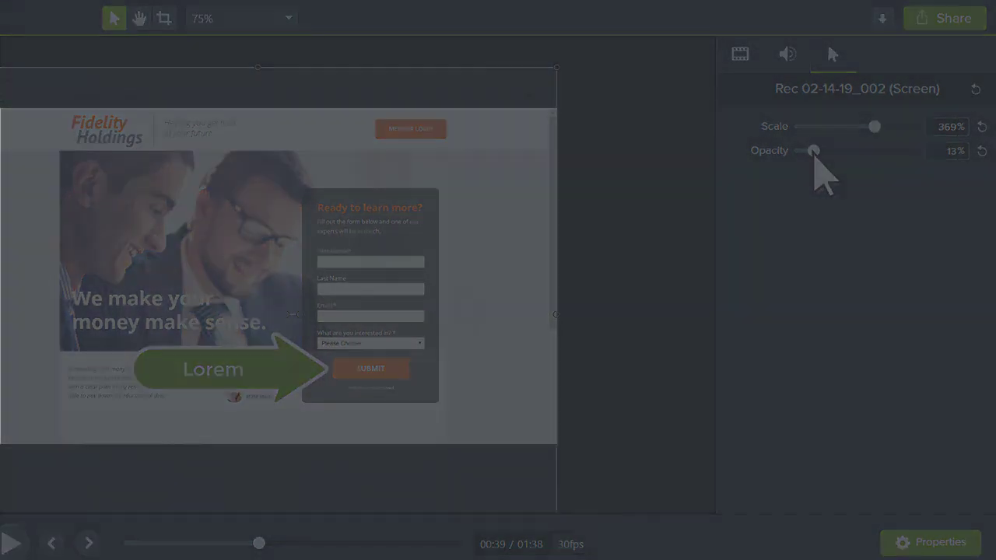